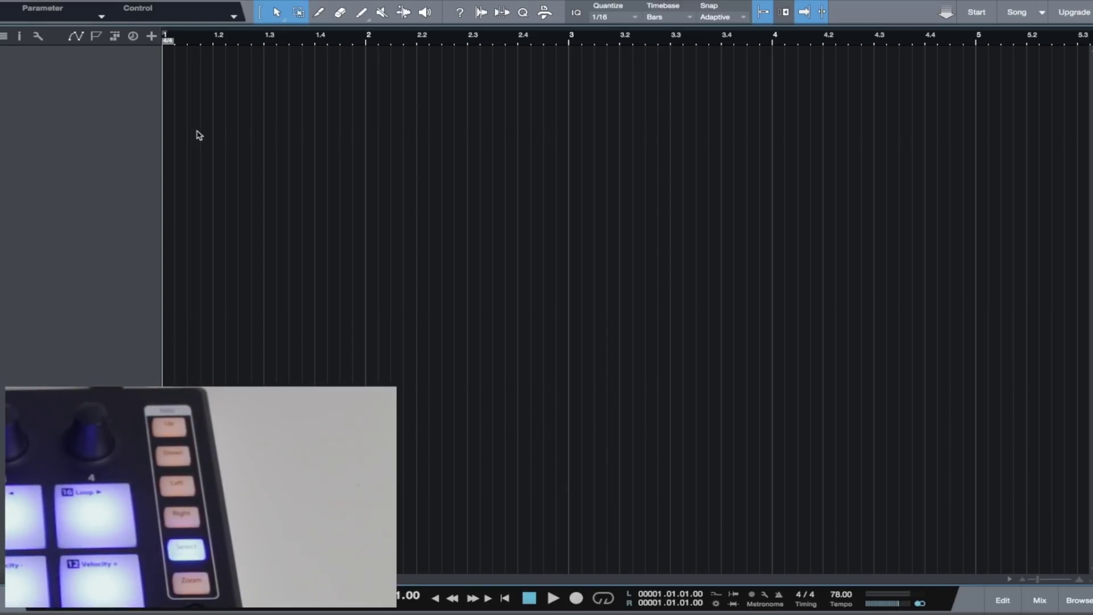
Browse the Instruments list to PreSonus > Impact > Atomic Fuel Presets and step through its drum kits
key("F5")
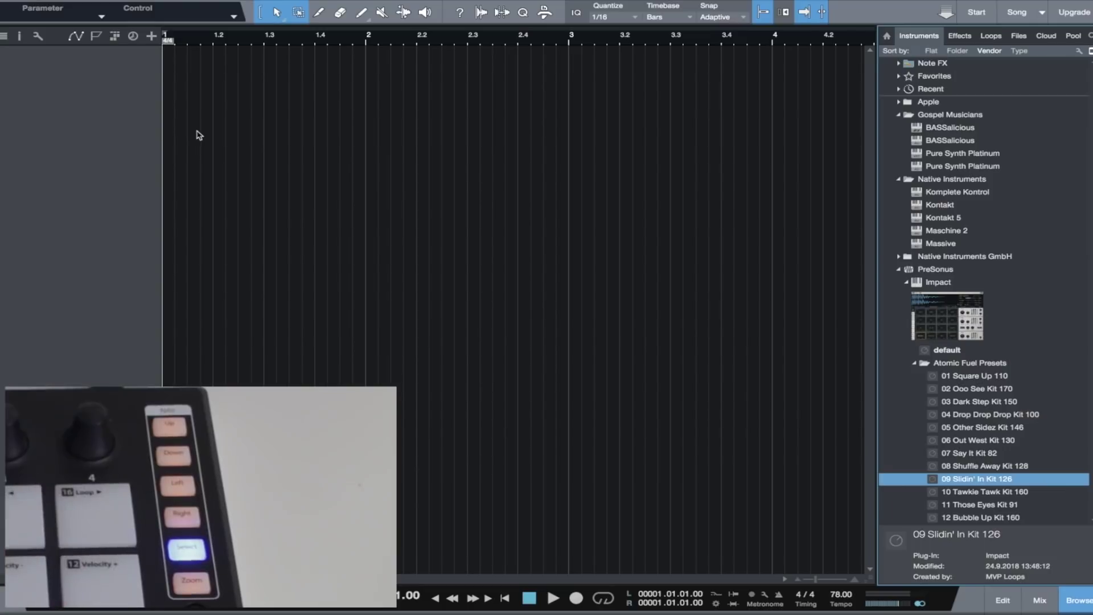
key("Up")
key("Up")
key("Up")
key("Up")
key("Up")
key("Up")
key("Up")
key("Up")
key("Up")
key("Up")
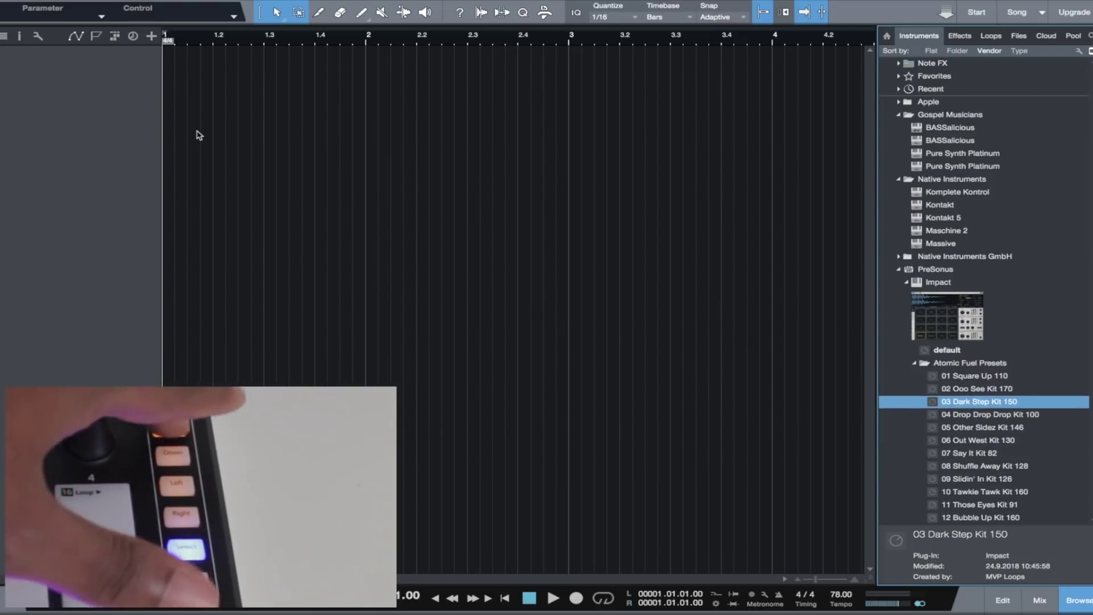
key("Up")
key("Up")
key("Up")
key("Up")
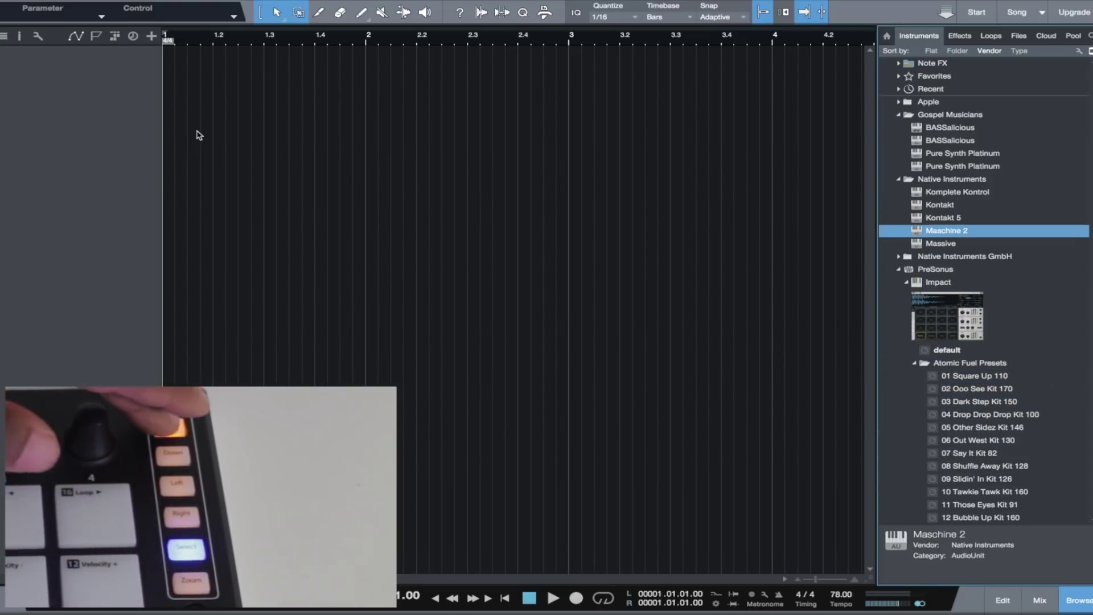
key("Down")
key("Down")
key("Down")
key("Down")
key("Down")
key("Down")
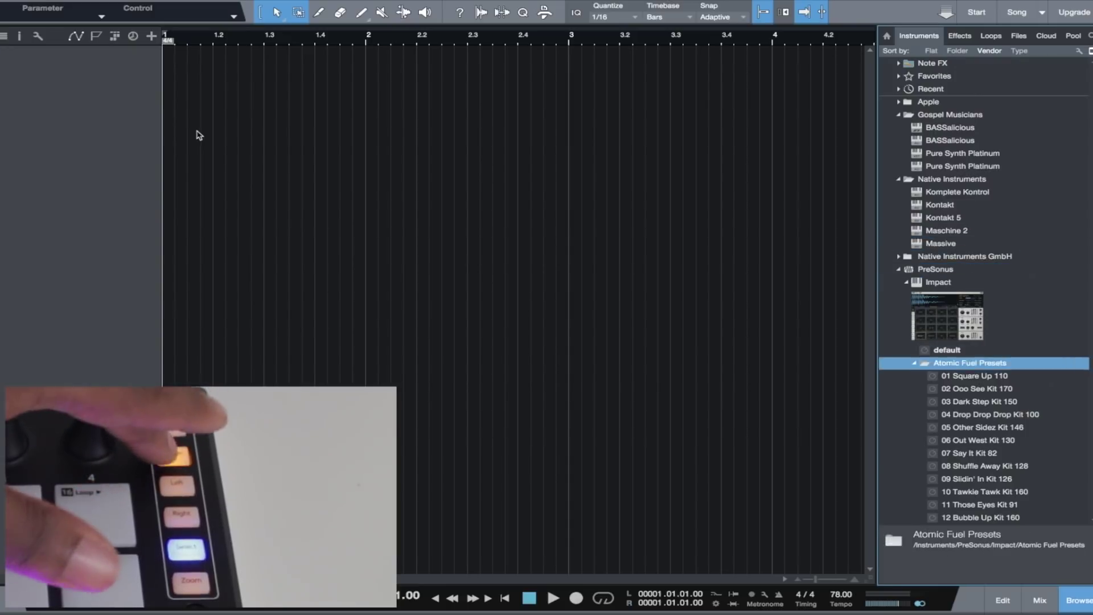
key("Up")
key("Down")
key("Down")
key("Down")
key("Down")
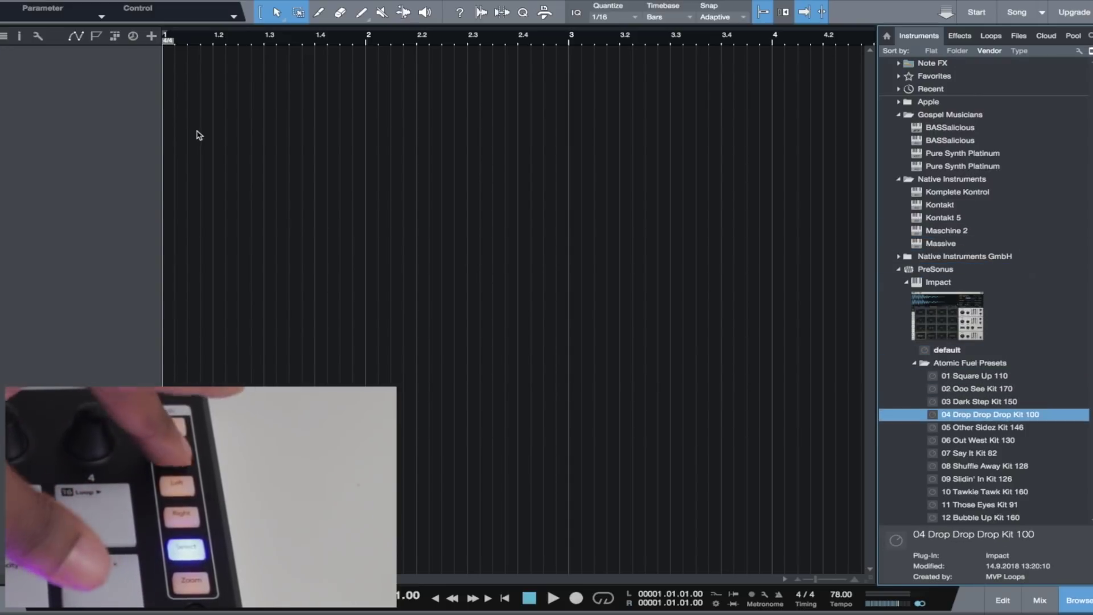
key("Up")
key("Up")
key("Up")
key("Up")
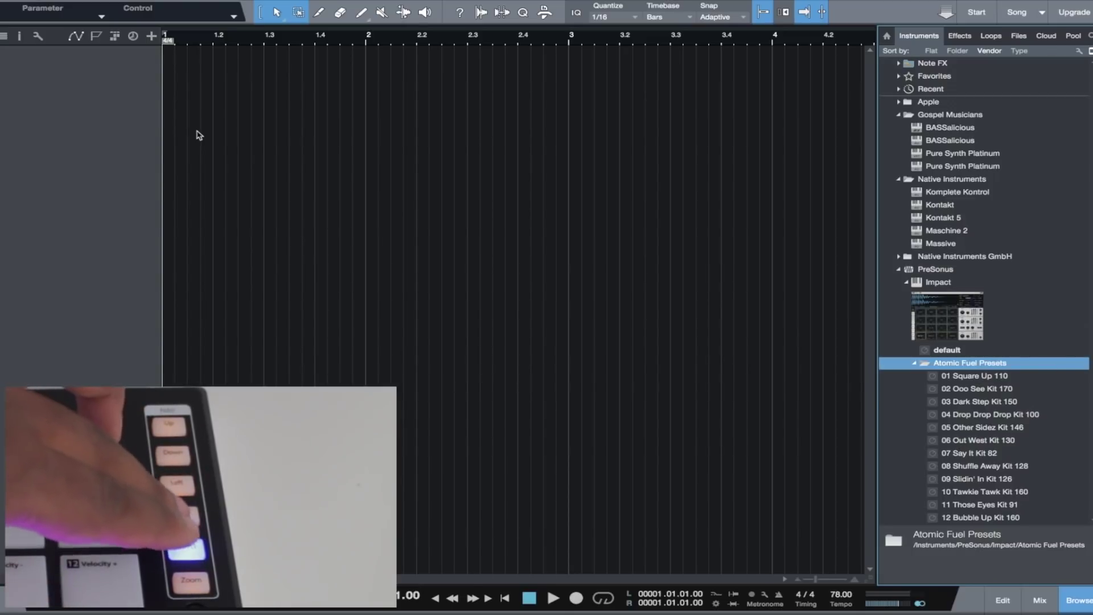
key("Left")
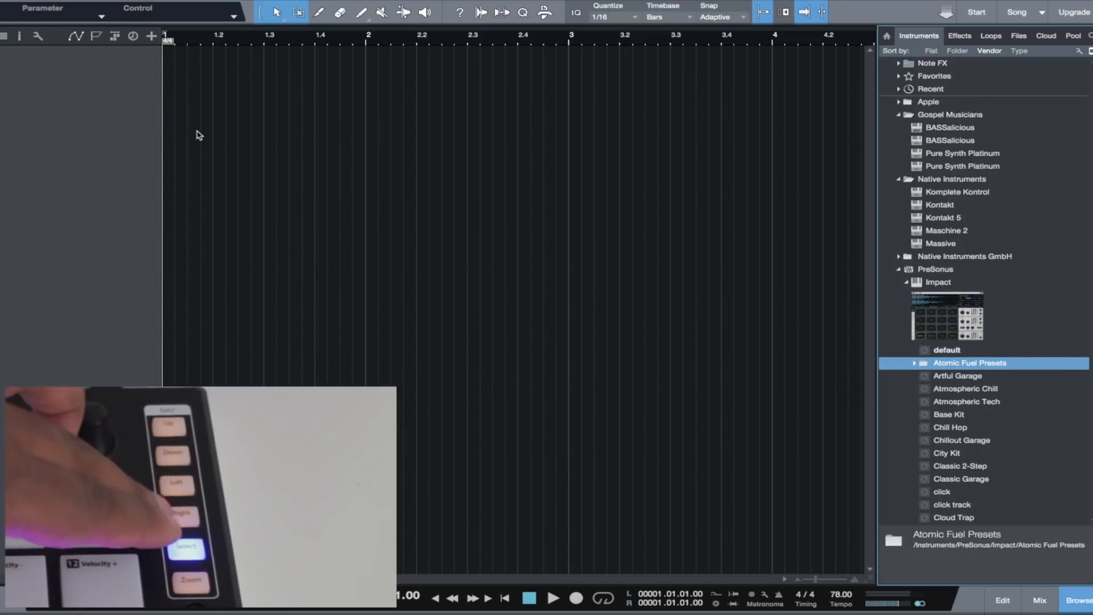
key("Right")
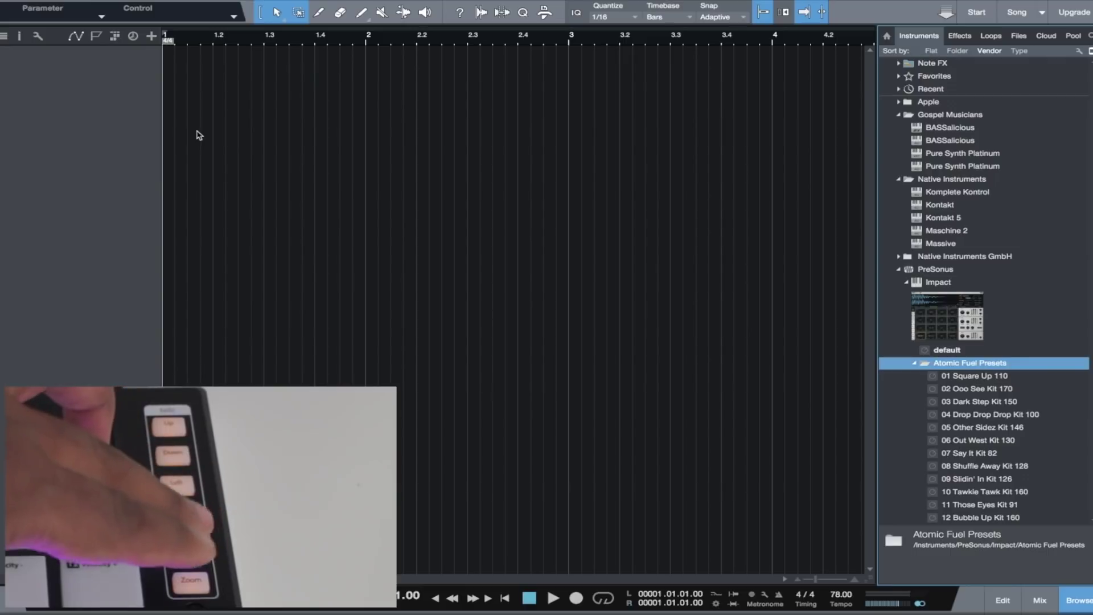
key("Down")
key("Down")
key("Down")
key("Down")
key("Down")
key("Down")
key("Down")
key("Down")
key("Down")
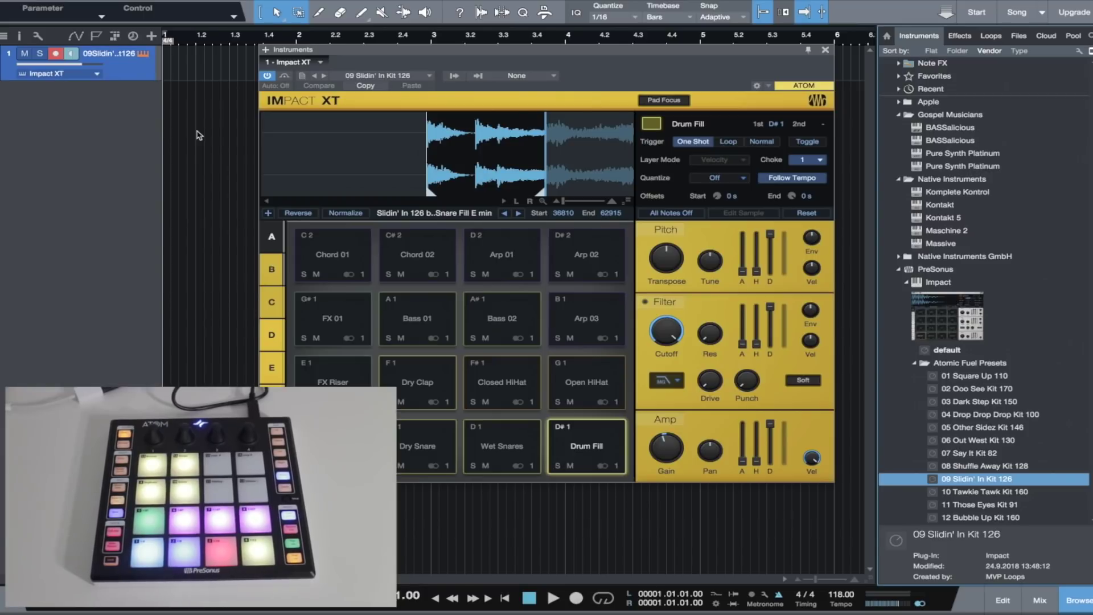
Select ATOM from the Control device list to display its External Devices panel
left_click(234, 16)
left_click(242, 41)
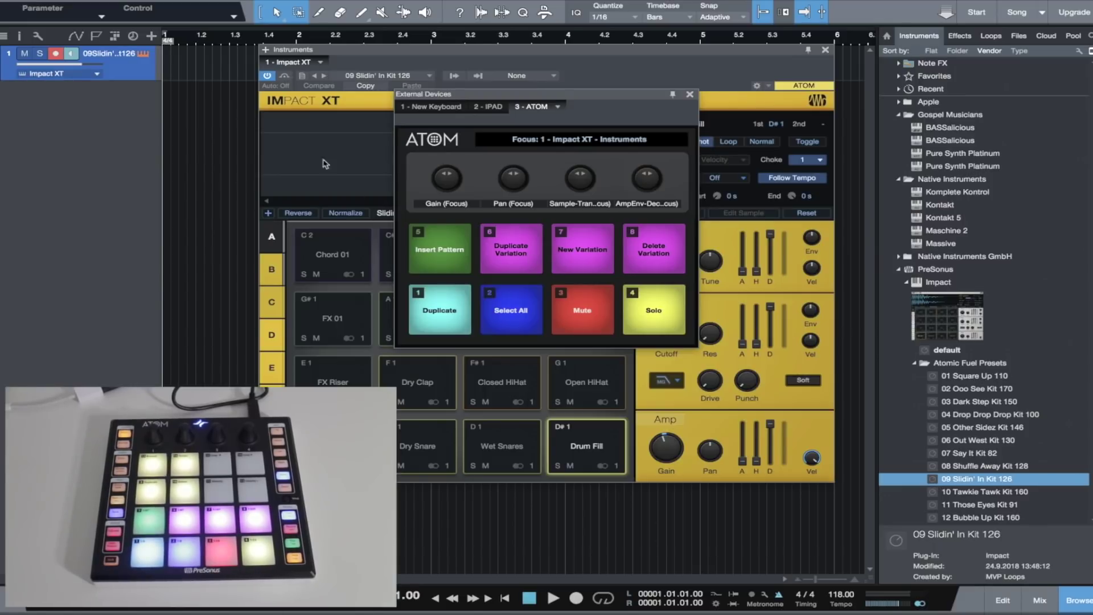
left_click(236, 16)
left_click(244, 41)
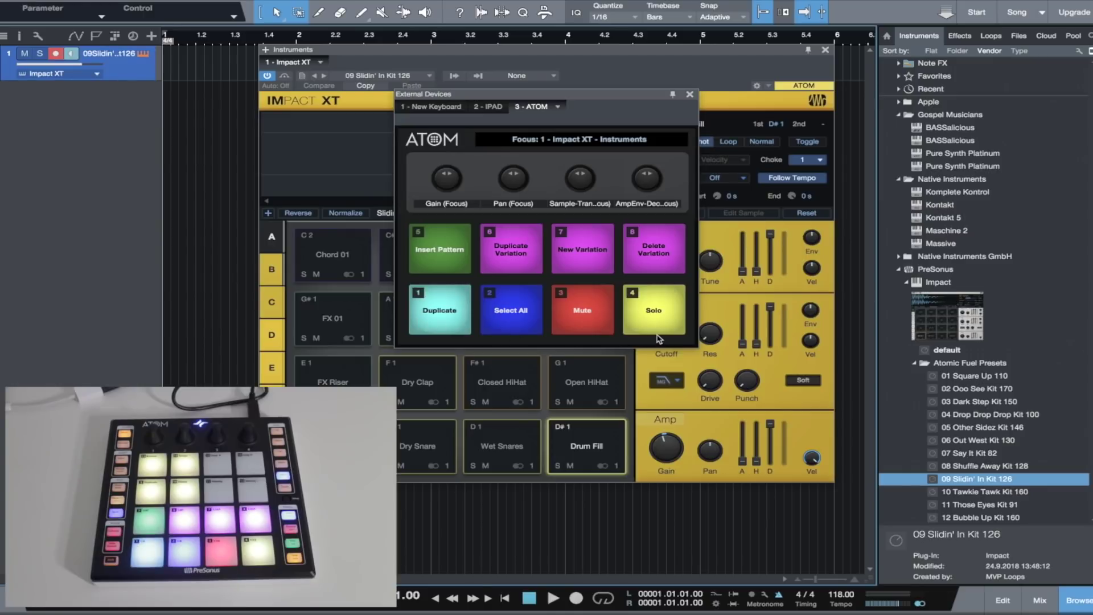
right_click(510, 317)
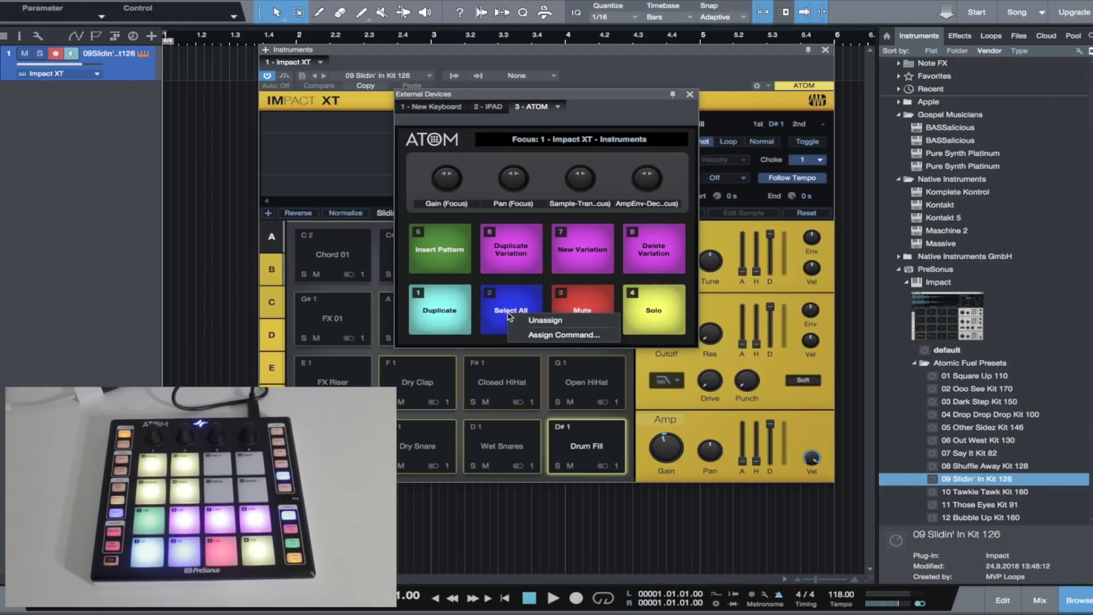
left_click(536, 336)
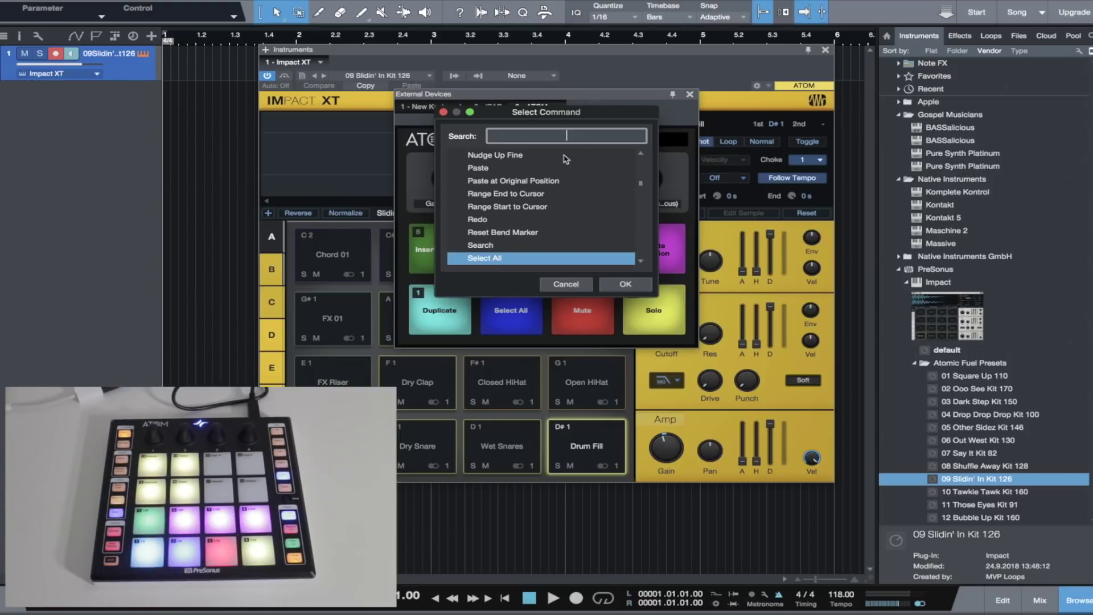
type("u")
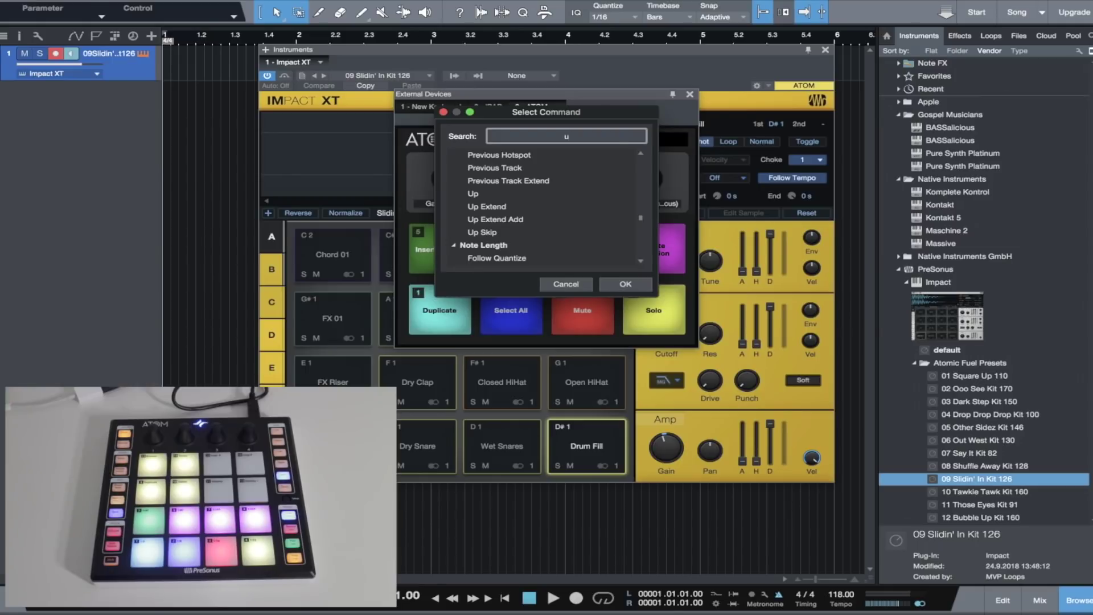
left_click(565, 284)
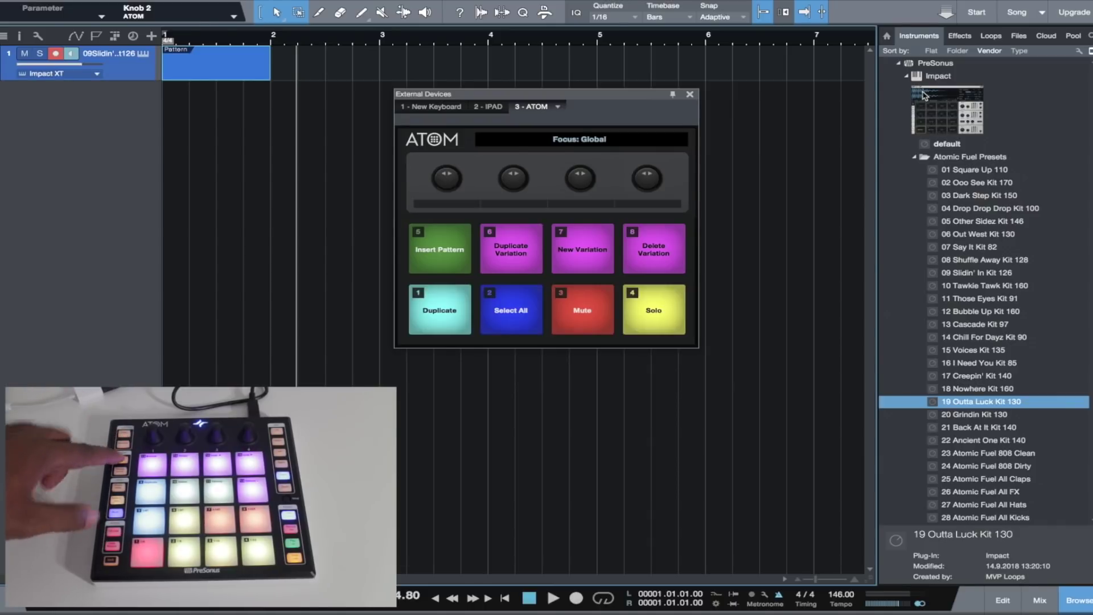
Toggle the pattern editor open and closed, then swap the ATOM panel for the Impact XT editor
key("F2")
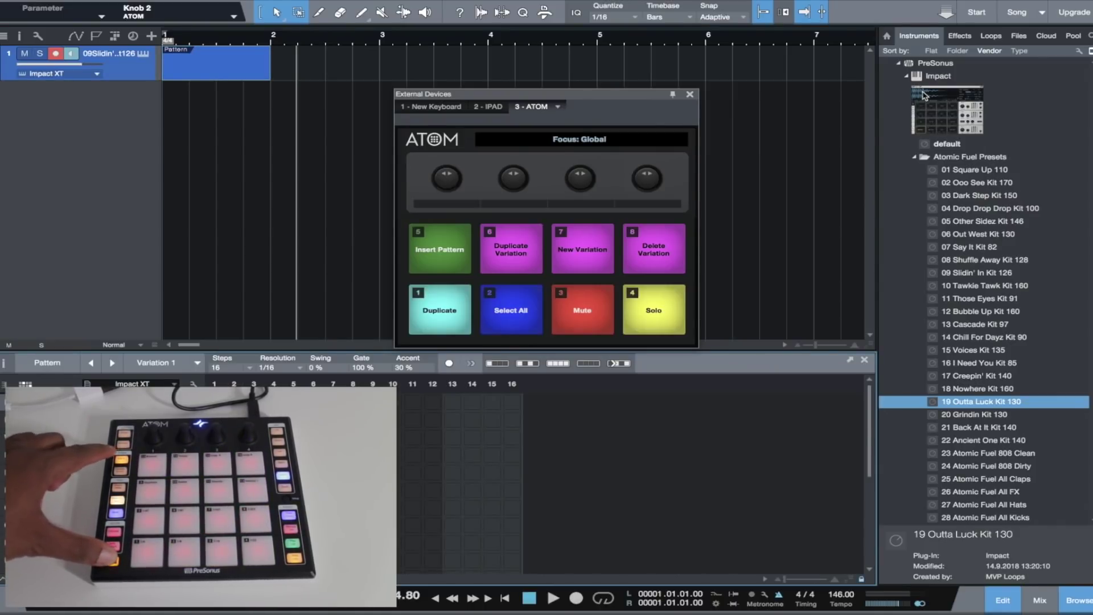
key("F2")
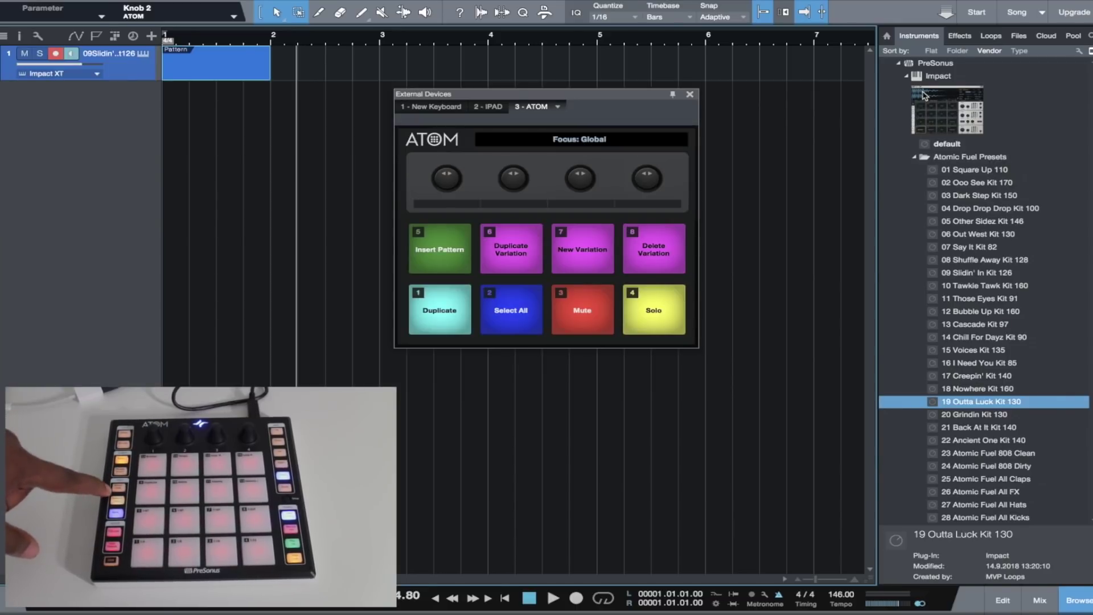
key("F11")
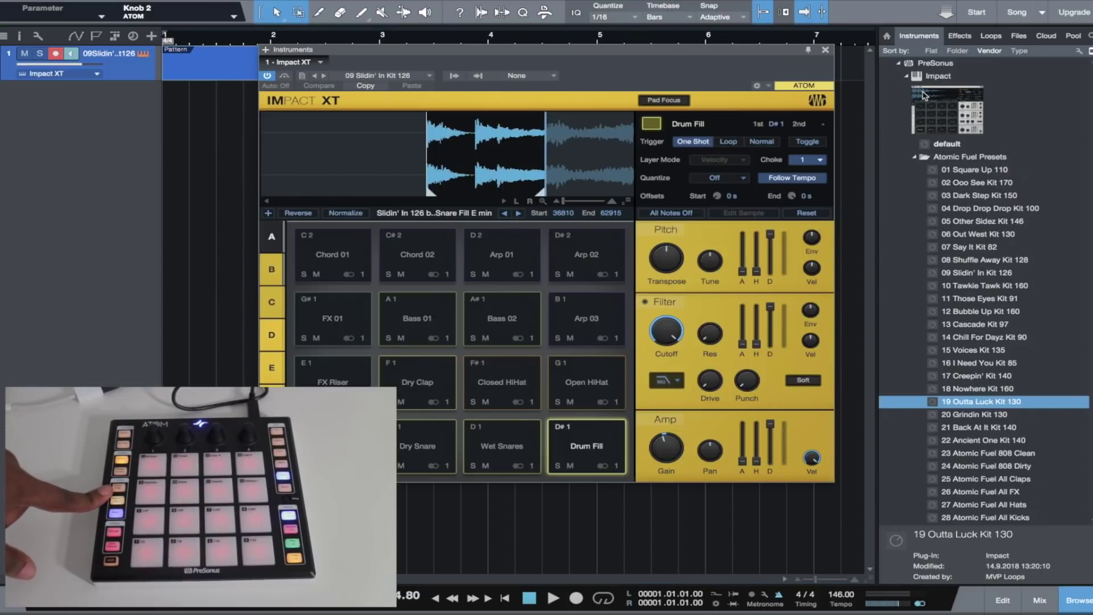
key("F11")
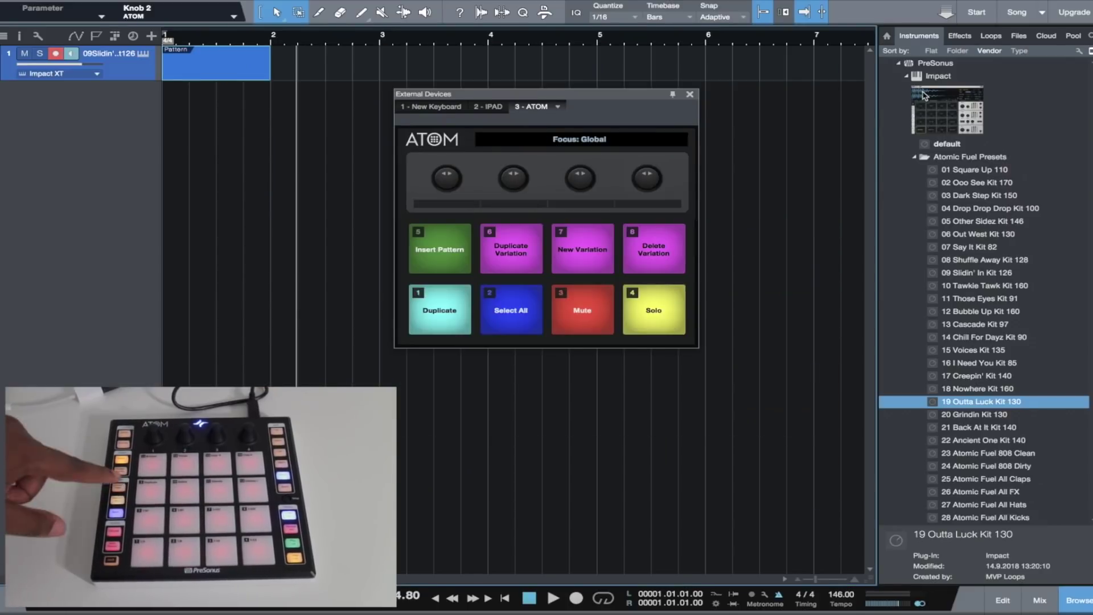
key("F11")
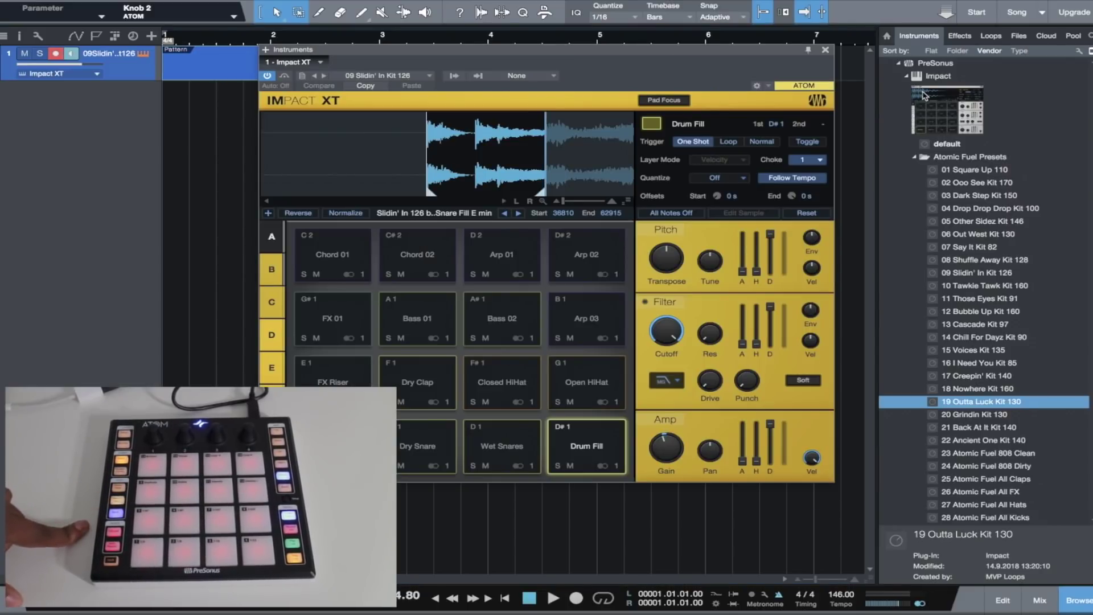